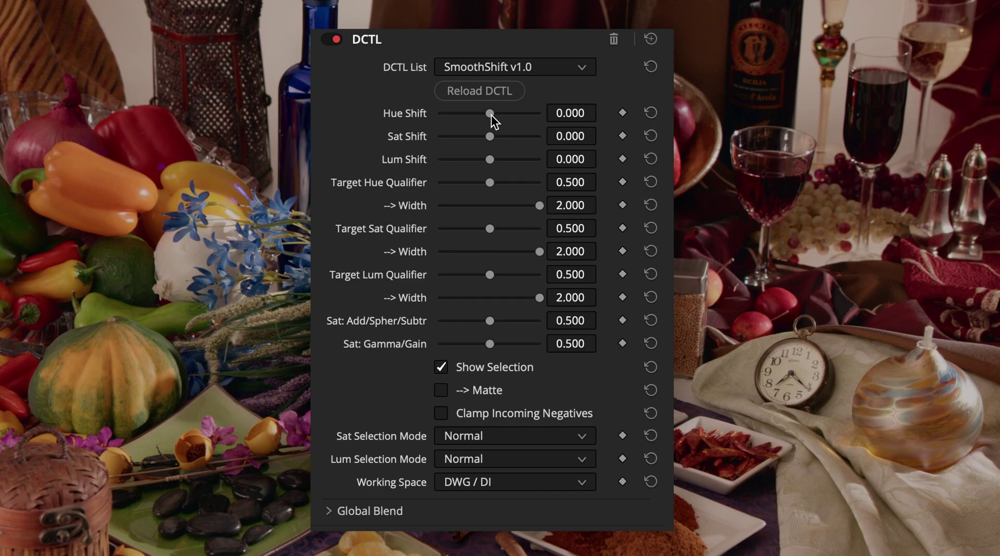
# Test Hue Shift on the rainbow minifigure clip, then scroll down the SmoothShift v1.1 parameters
pyautogui.moveTo(490, 113); pyautogui.dragTo(511, 111)
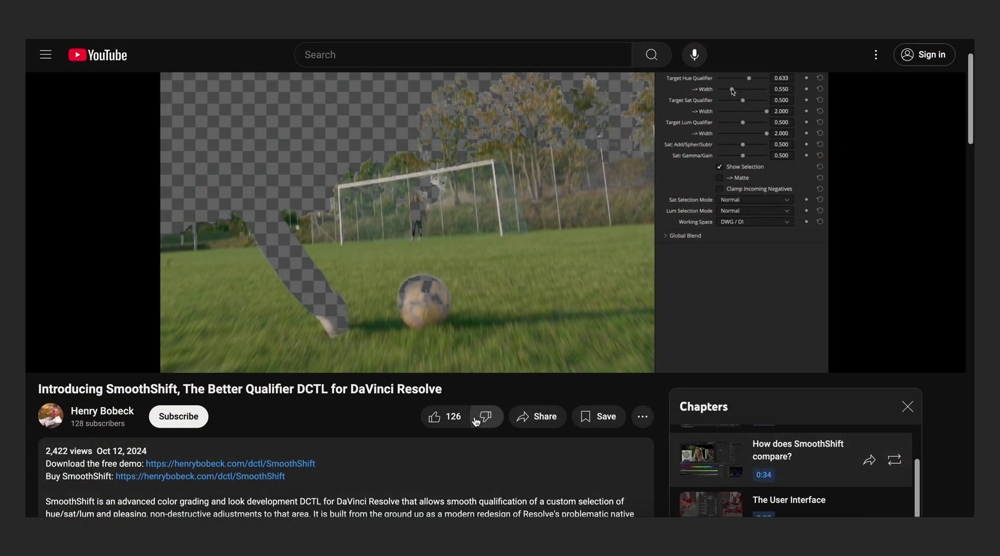
pyautogui.scroll(-2, 472, 421)
pyautogui.scroll(-5, 471, 421)
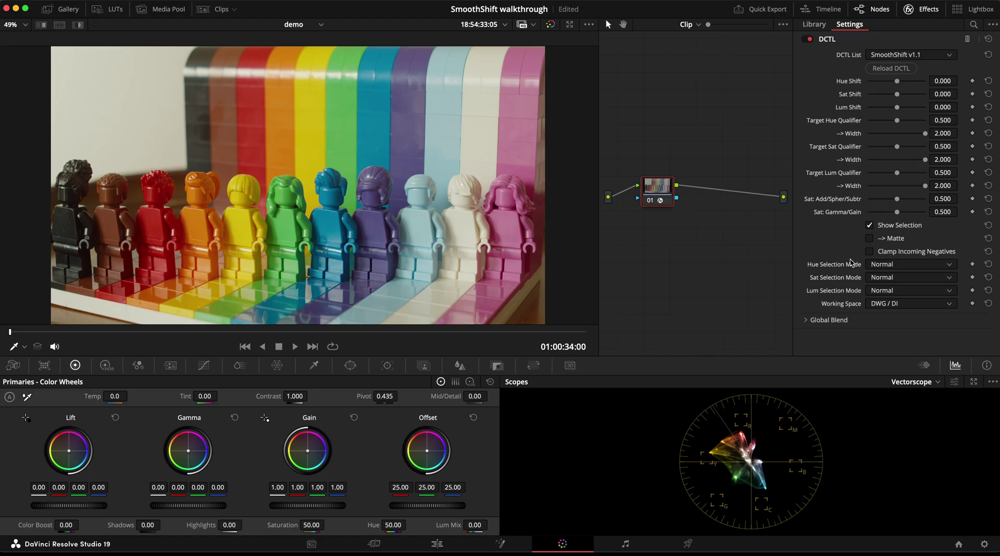
# Set Hue Selection Mode to Include Complement and narrow the Target Hue Qualifier Width to 0.294
pyautogui.click(921, 266)
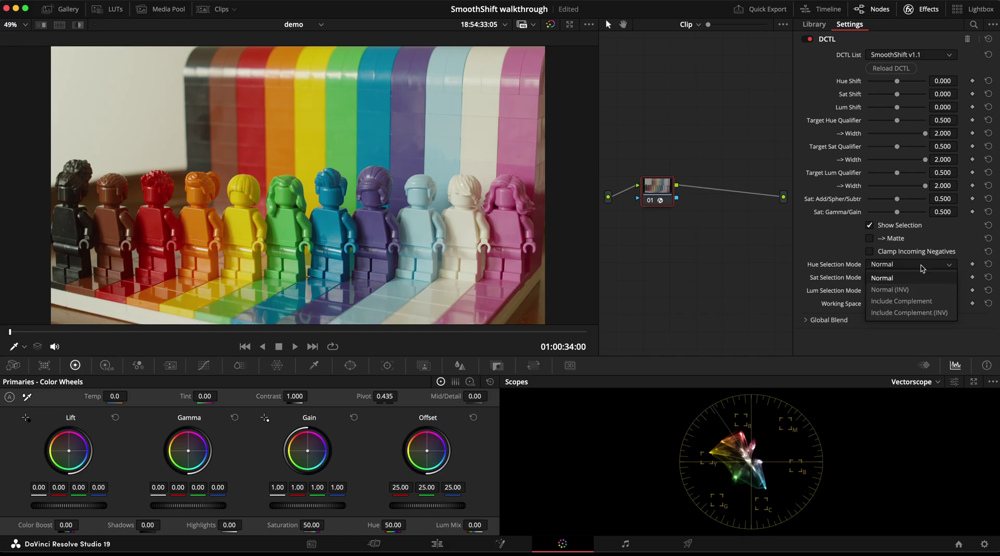
pyautogui.click(918, 306)
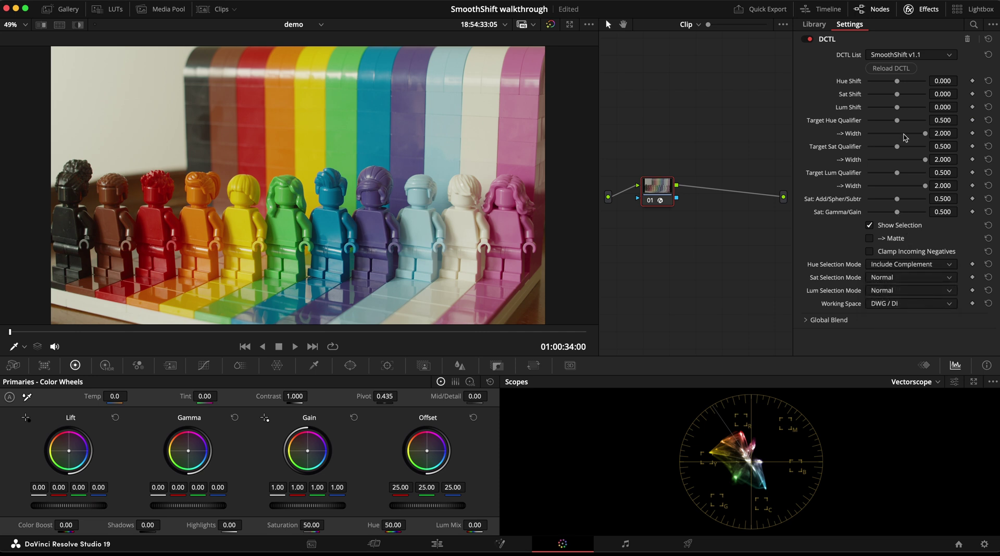
pyautogui.moveTo(905, 134); pyautogui.dragTo(877, 136)
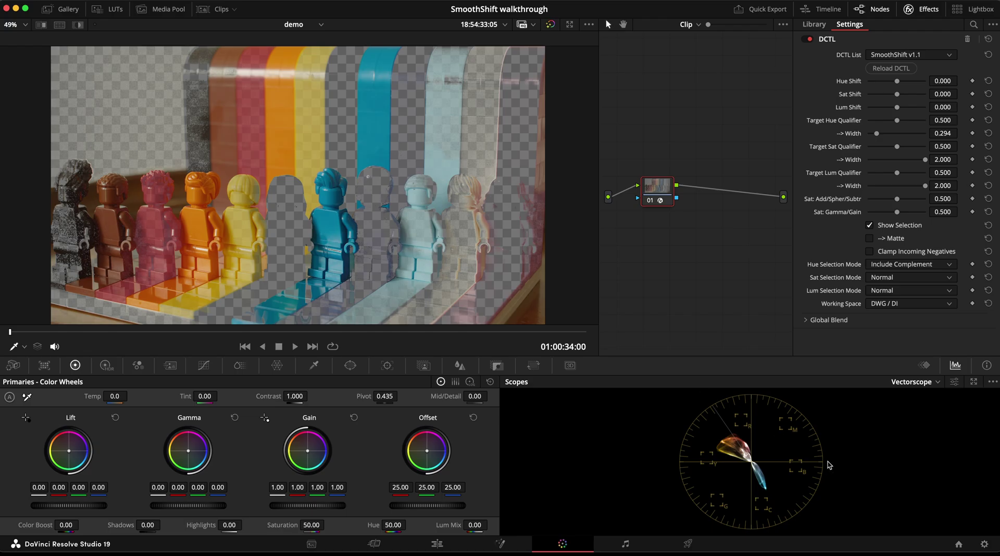
# Switch to Include Complement (INV), set Sat Shift -0.376 and Sat: Gamma/Gain 1.000, and hide the selection
pyautogui.click(924, 267)
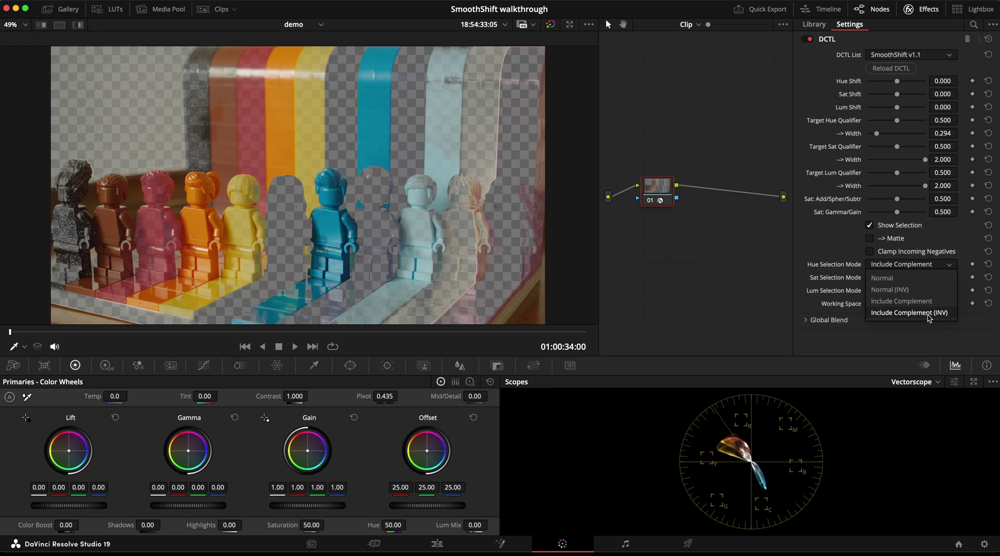
pyautogui.click(909, 313)
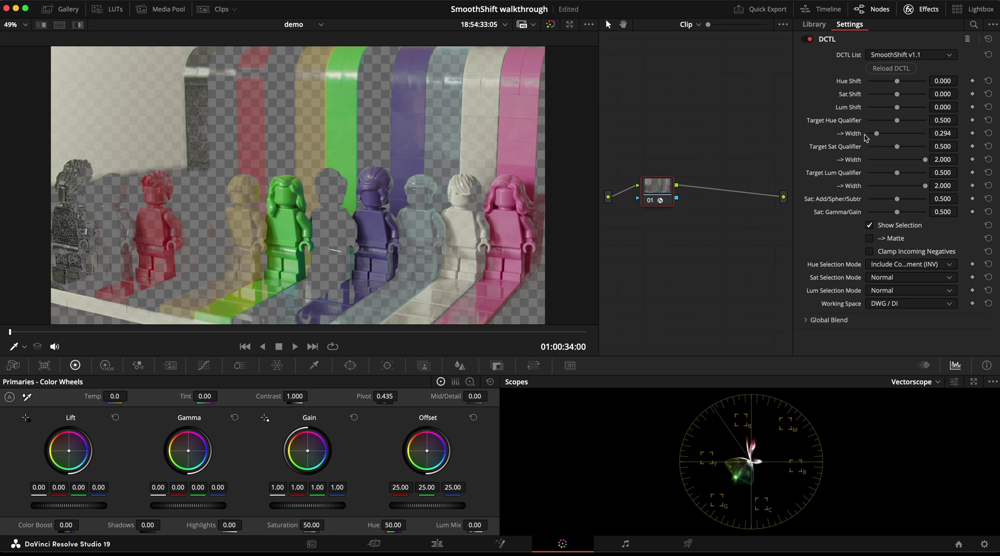
pyautogui.moveTo(897, 94); pyautogui.dragTo(887, 98)
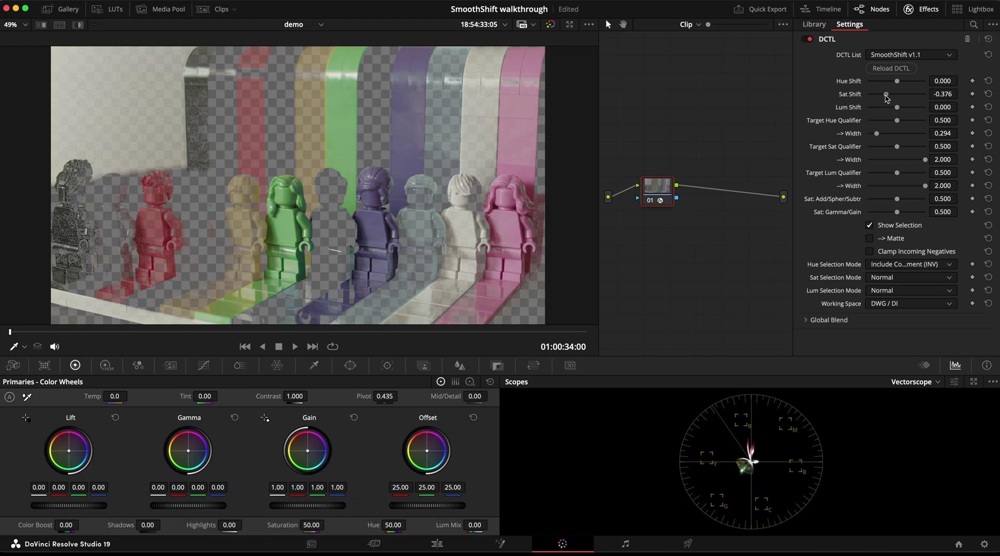
pyautogui.click(926, 212)
pyautogui.click(917, 226)
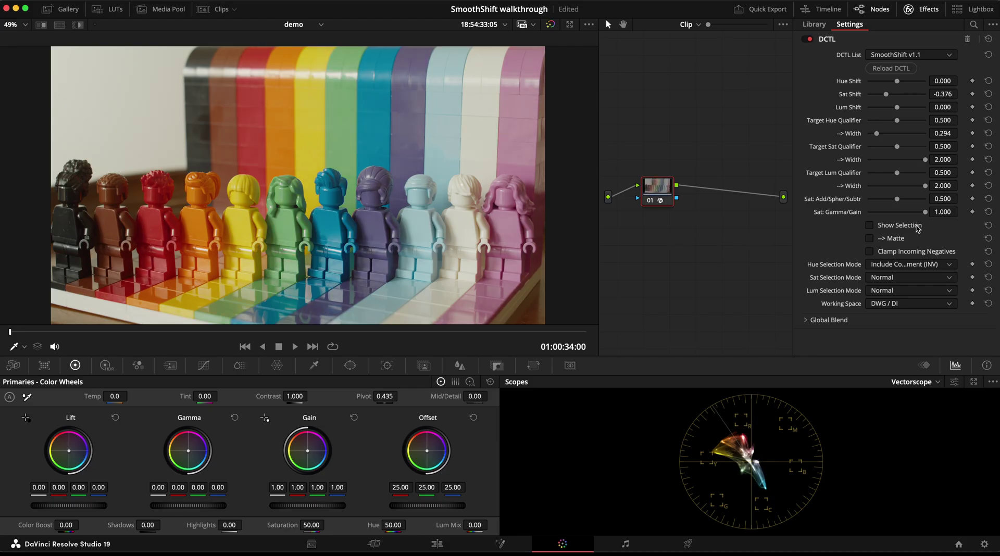
# With the selection shown, set Target Sat Qualifier 1.000 (width 1.174) and Sat Shift -0.541, then hide it
pyautogui.click(918, 228)
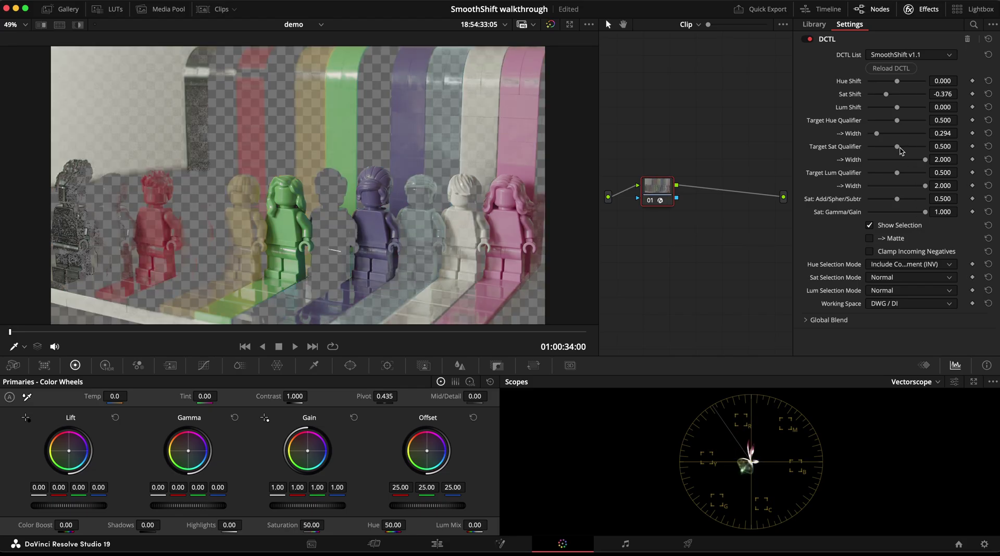
pyautogui.moveTo(901, 151)
pyautogui.mouseDown()
pyautogui.moveTo(934, 148)
pyautogui.moveTo(903, 161)
pyautogui.mouseUp()
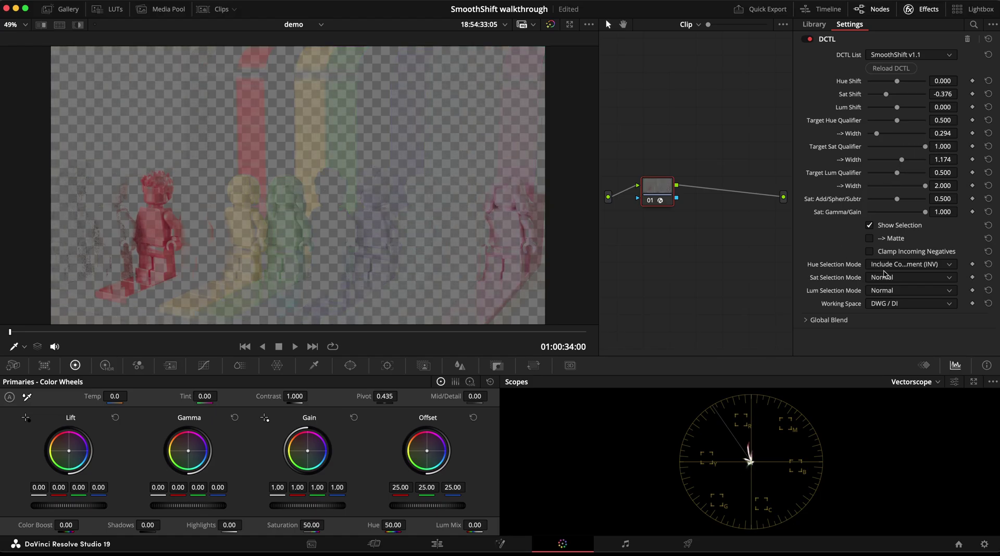
pyautogui.click(935, 267)
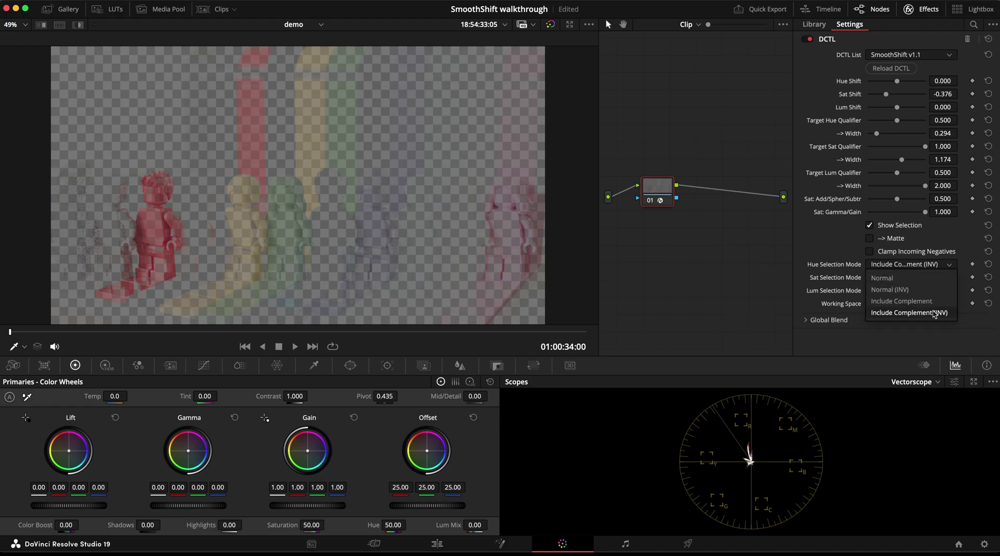
pyautogui.click(922, 284)
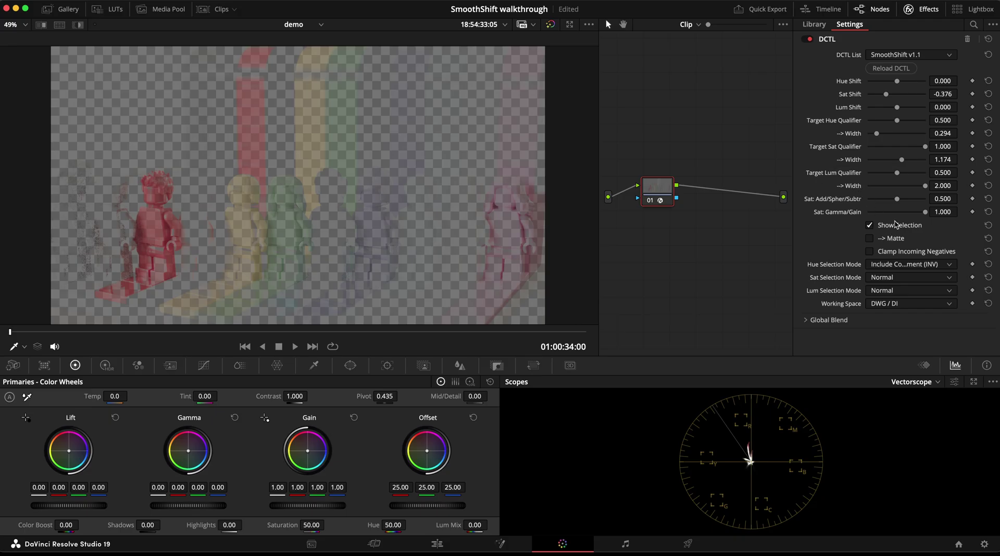
pyautogui.moveTo(886, 95)
pyautogui.mouseDown()
pyautogui.moveTo(894, 98)
pyautogui.moveTo(881, 99)
pyautogui.mouseUp()
pyautogui.click(898, 228)
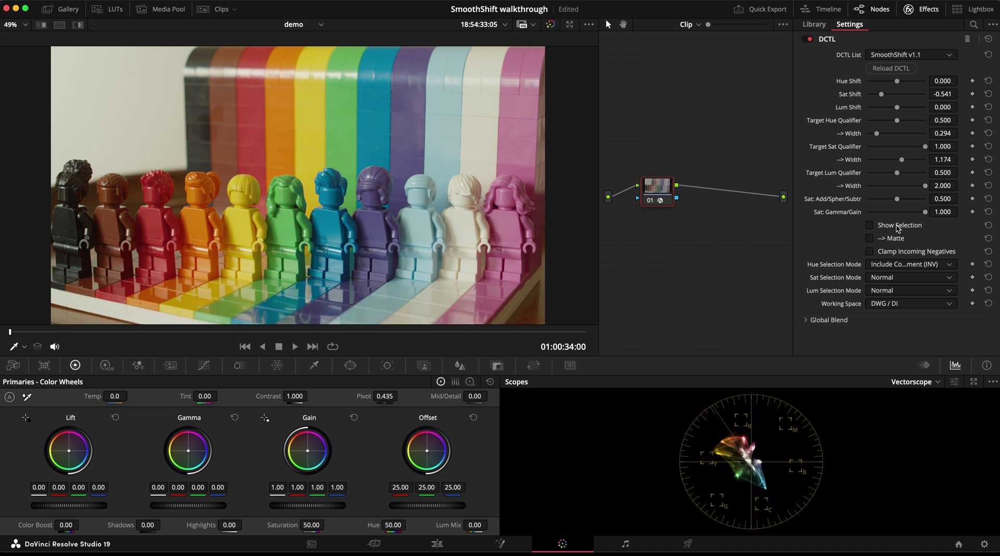
# Save the project, reload the DCTL defaults, and shift hues toward magenta before resetting Hue Shift to 0
pyautogui.press('super+s')
pyautogui.click(892, 68)
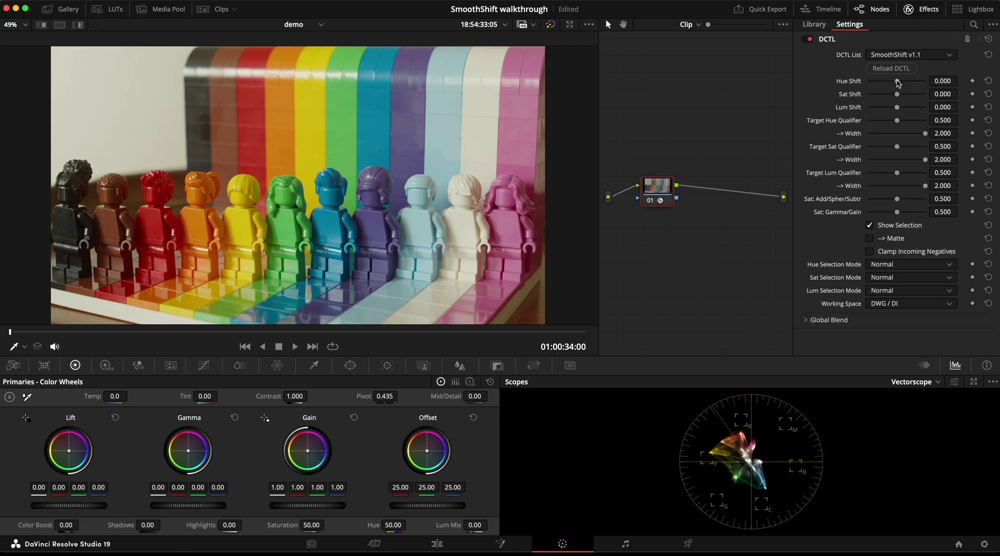
pyautogui.moveTo(898, 82)
pyautogui.mouseDown()
pyautogui.moveTo(938, 85)
pyautogui.moveTo(898, 84)
pyautogui.mouseUp()
pyautogui.moveTo(897, 82); pyautogui.dragTo(918, 83)
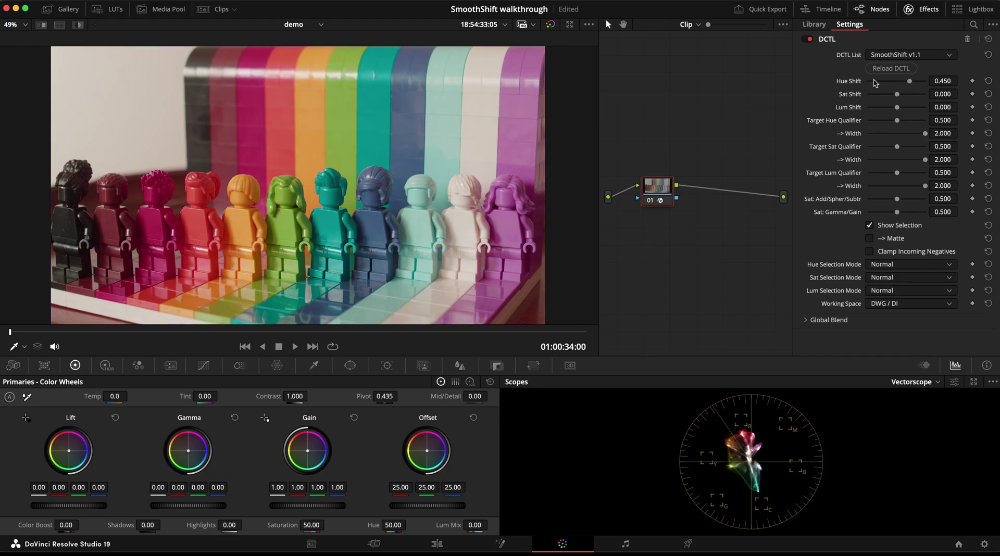
pyautogui.doubleClick(855, 82)
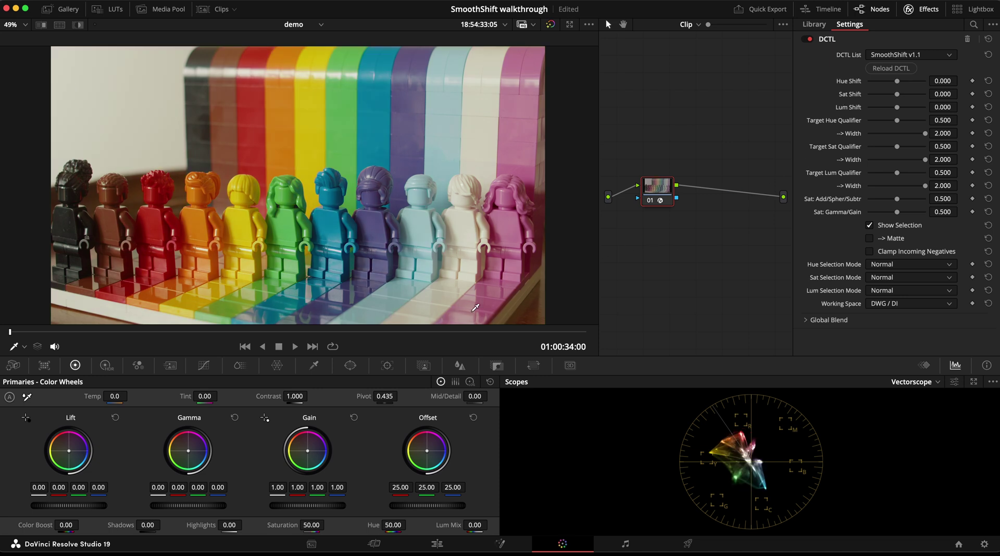
# Push Hue Shift to its maximum again, then reset it to 0.000
pyautogui.moveTo(393, 525)
pyautogui.mouseDown()
pyautogui.moveTo(409, 525)
pyautogui.moveTo(393, 526)
pyautogui.mouseUp()
pyautogui.moveTo(897, 83)
pyautogui.mouseDown()
pyautogui.moveTo(934, 85)
pyautogui.moveTo(830, 83)
pyautogui.moveTo(917, 84)
pyautogui.mouseUp()
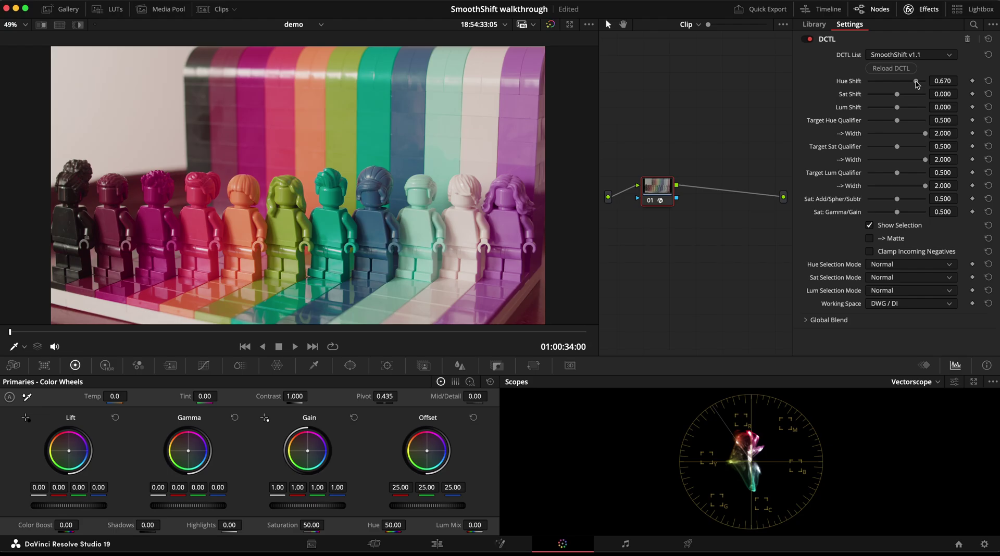
pyautogui.doubleClick(849, 82)
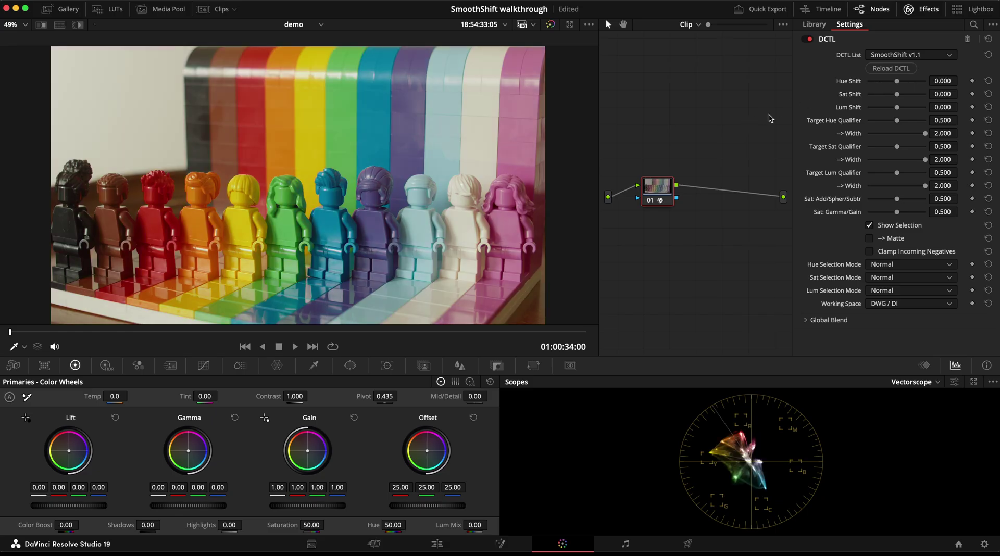
# Load clip 08, the PNG rainbow ramp, from the Clips strip
pyautogui.click(209, 11)
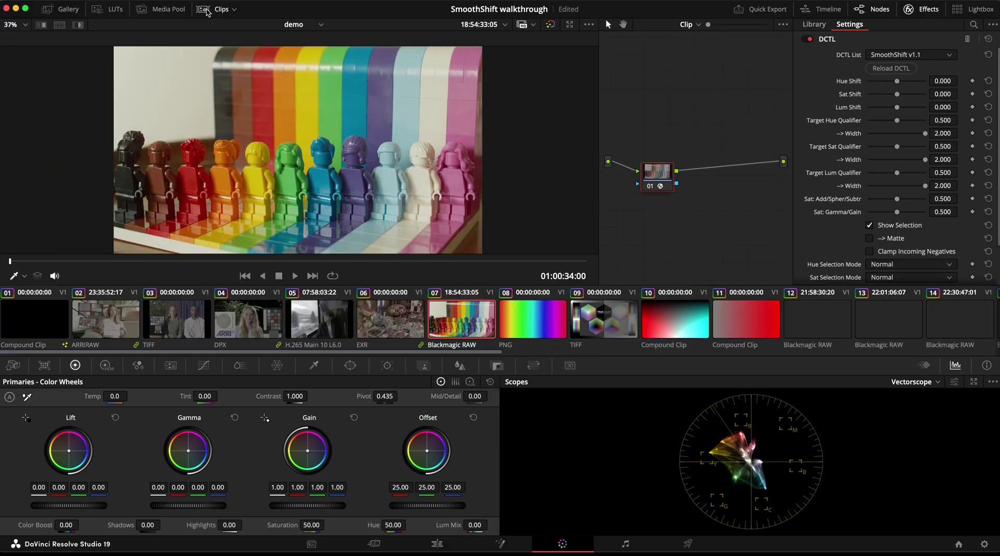
pyautogui.click(545, 320)
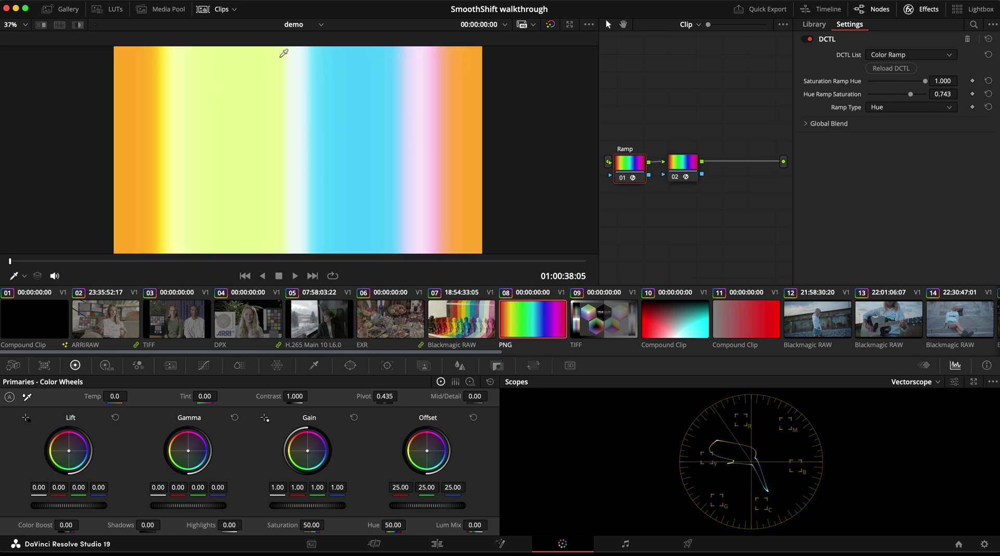
pyautogui.click(219, 9)
# Toggle the node graph between Timeline and Clip, then select node 02 to show SmoothShift v1.1
pyautogui.click(692, 25)
pyautogui.click(698, 50)
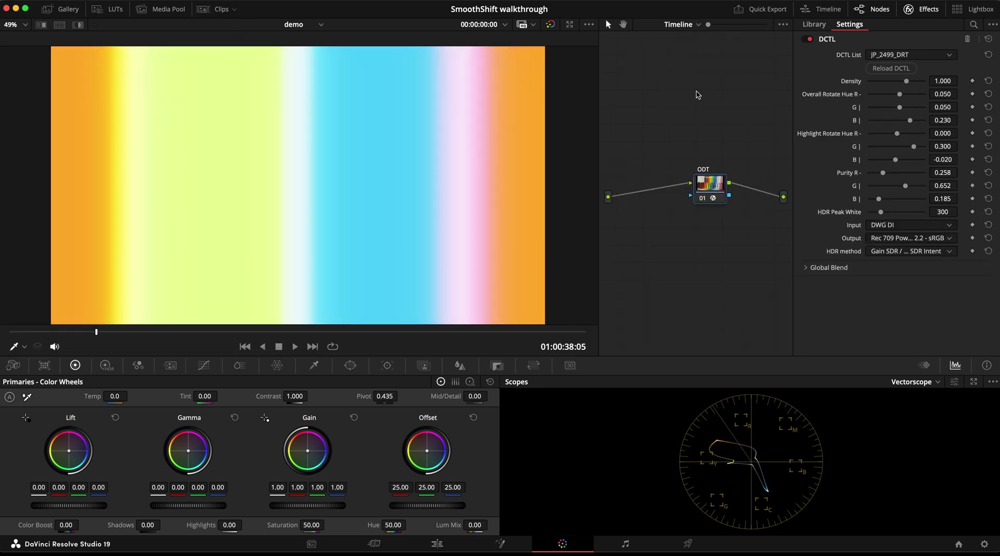
pyautogui.click(680, 24)
pyautogui.click(688, 45)
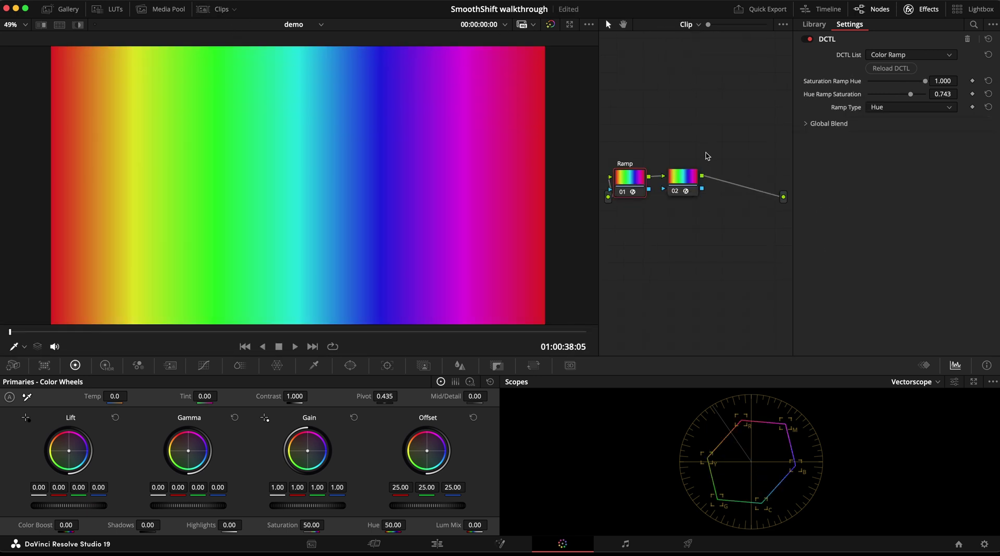
pyautogui.click(691, 188)
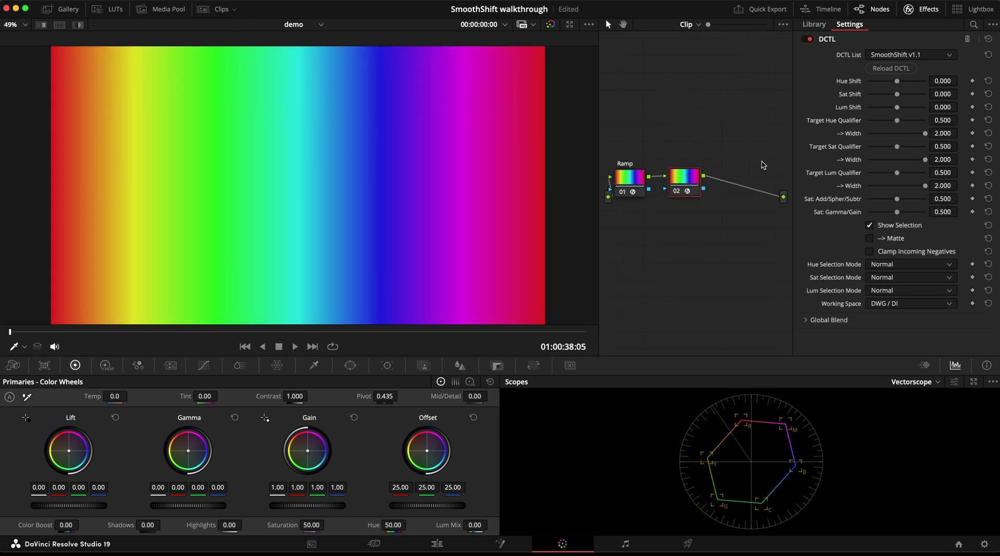
# Target the blue-purple hue at 0.872, set Hue Shift to 1.000, and turn off Show Selection
pyautogui.click(876, 134)
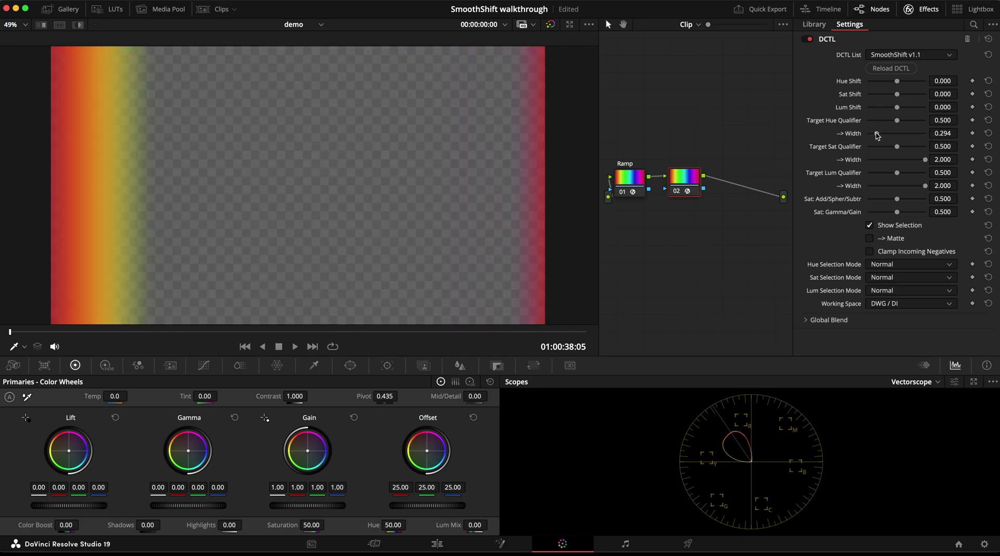
pyautogui.moveTo(900, 123); pyautogui.dragTo(918, 123)
pyautogui.moveTo(897, 82); pyautogui.dragTo(931, 86)
pyautogui.click(870, 225)
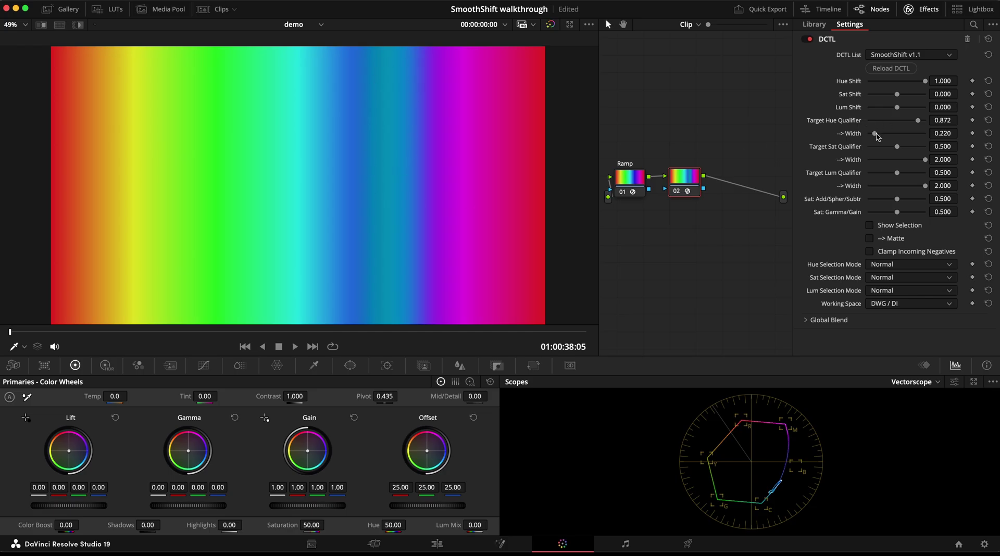
# Fine-tune the Target Hue Width, settling at 0.459, while tweaking Hue Shift
pyautogui.moveTo(875, 135); pyautogui.dragTo(871, 135)
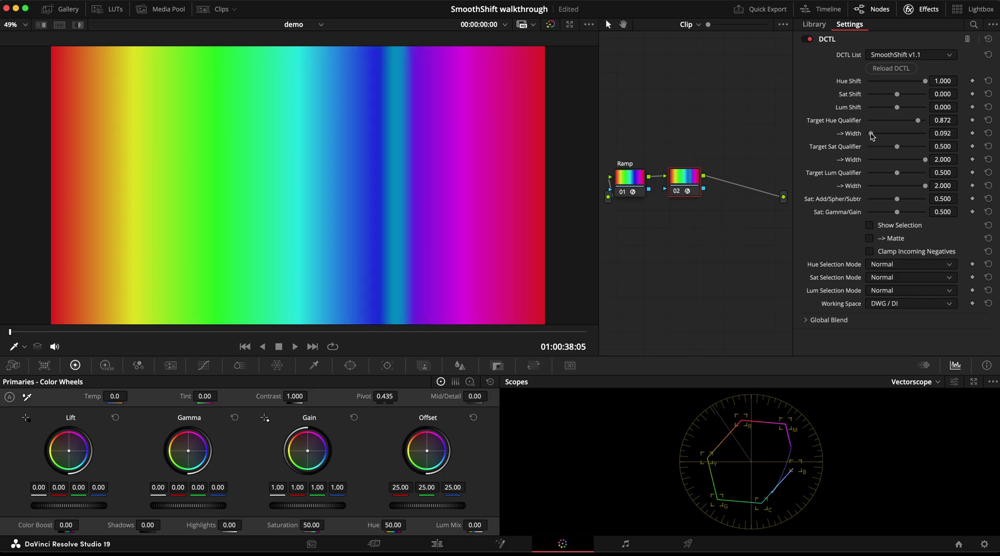
pyautogui.moveTo(871, 135)
pyautogui.mouseDown()
pyautogui.moveTo(886, 138)
pyautogui.moveTo(873, 138)
pyautogui.mouseUp()
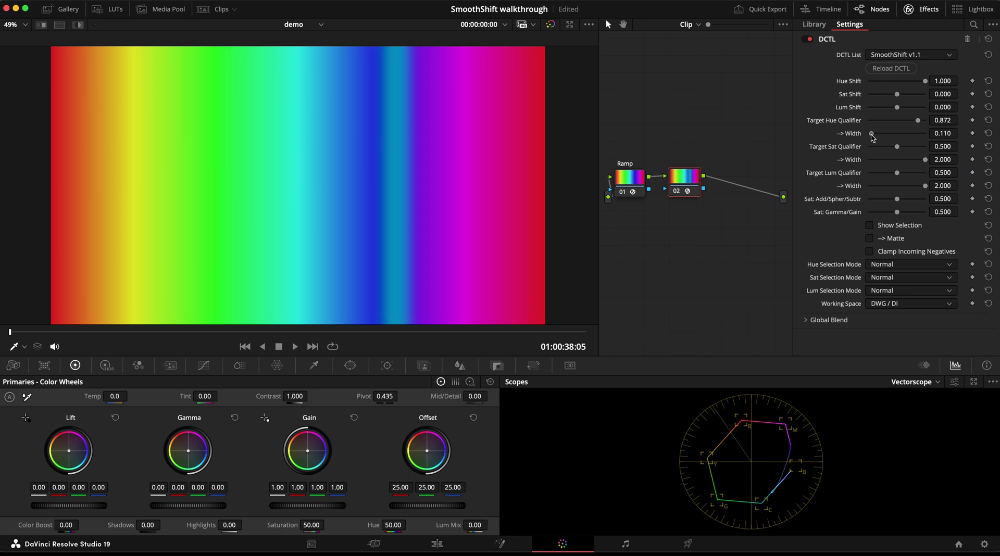
pyautogui.moveTo(925, 81)
pyautogui.mouseDown()
pyautogui.moveTo(904, 83)
pyautogui.moveTo(928, 87)
pyautogui.mouseUp()
pyautogui.moveTo(871, 134); pyautogui.dragTo(874, 135)
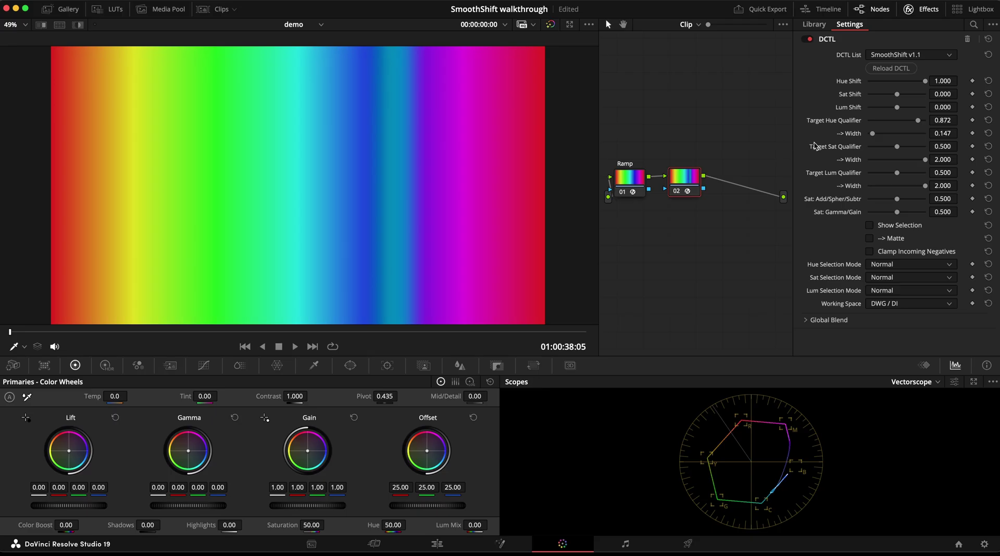
pyautogui.moveTo(876, 137); pyautogui.dragTo(882, 136)
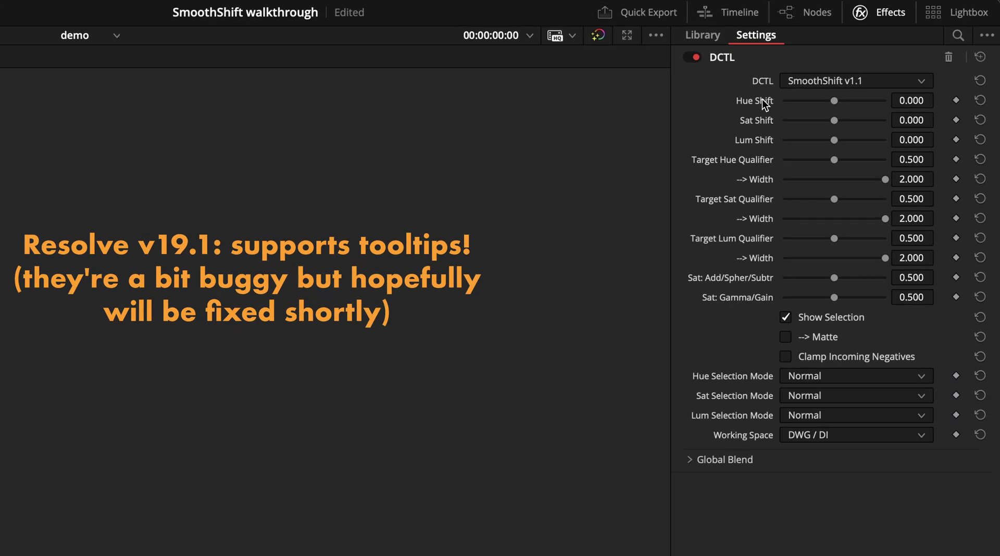
pyautogui.moveTo(763, 104)
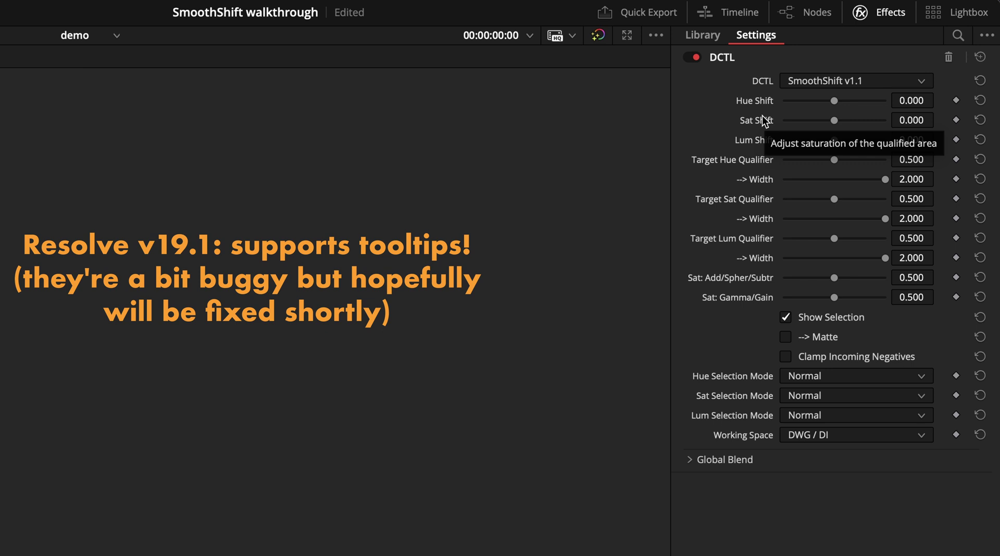
pyautogui.moveTo(762, 164)
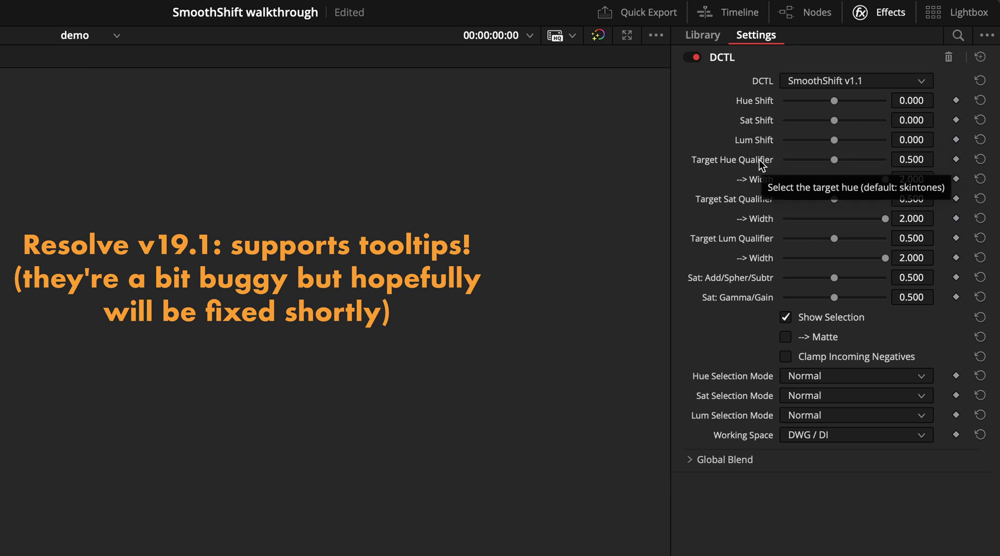
pyautogui.moveTo(762, 183)
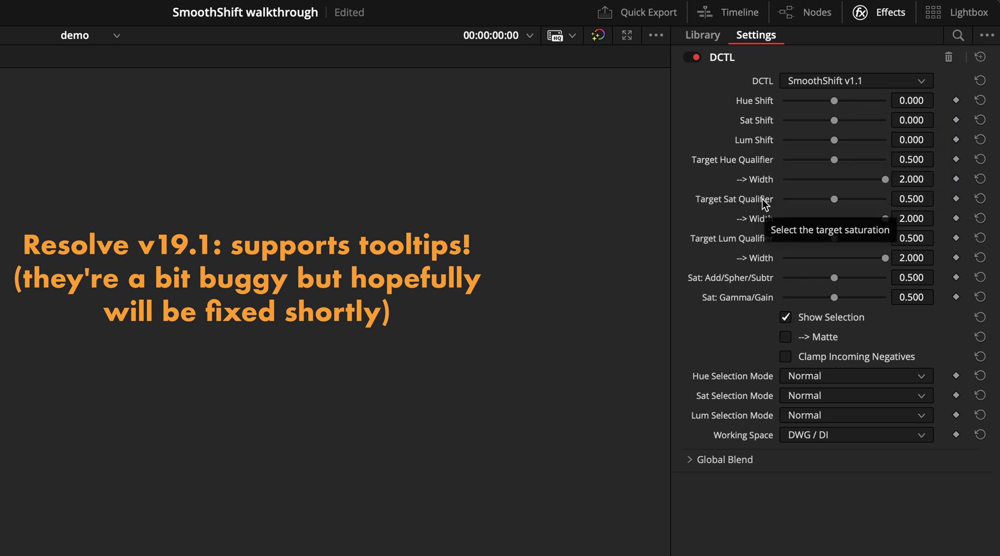
pyautogui.moveTo(767, 242)
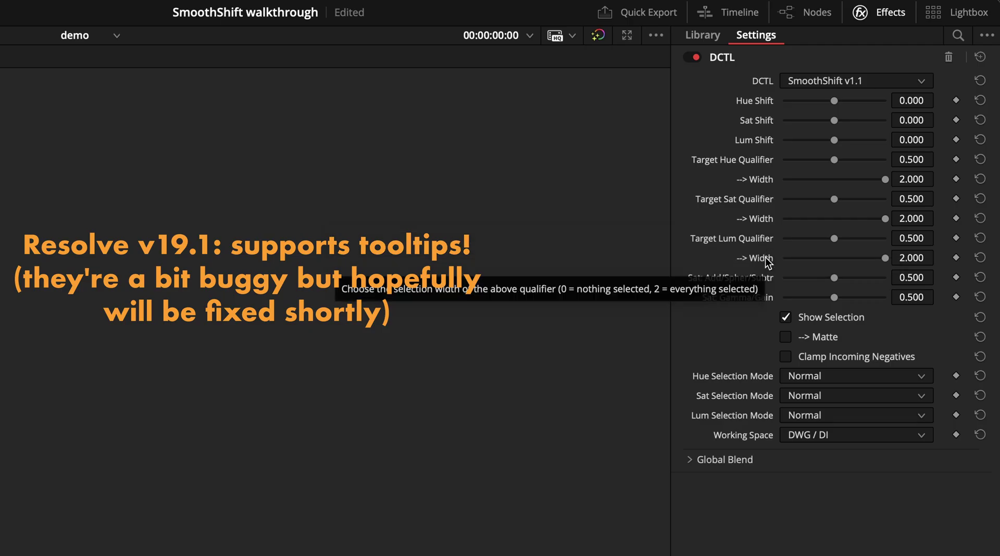
pyautogui.moveTo(767, 298)
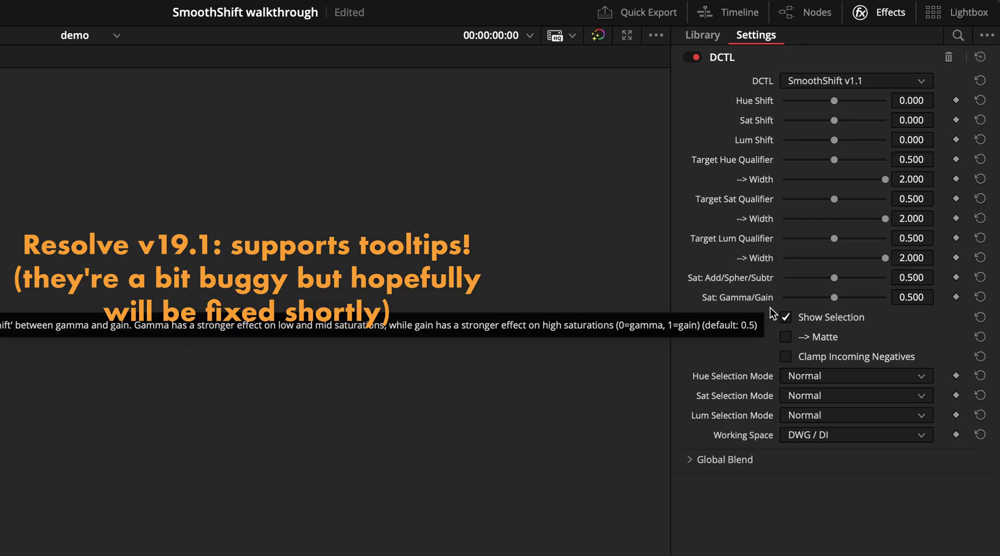
pyautogui.moveTo(817, 358)
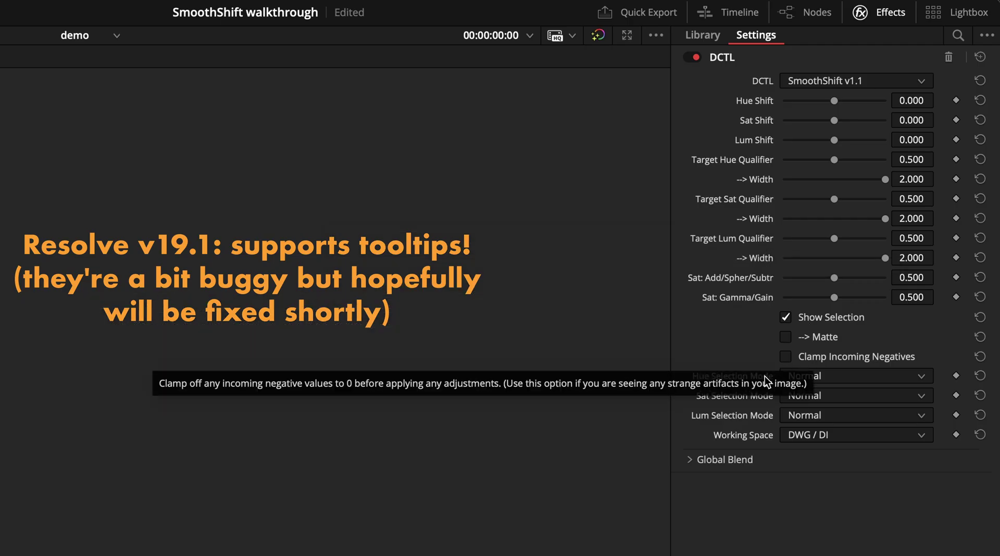
pyautogui.moveTo(763, 422)
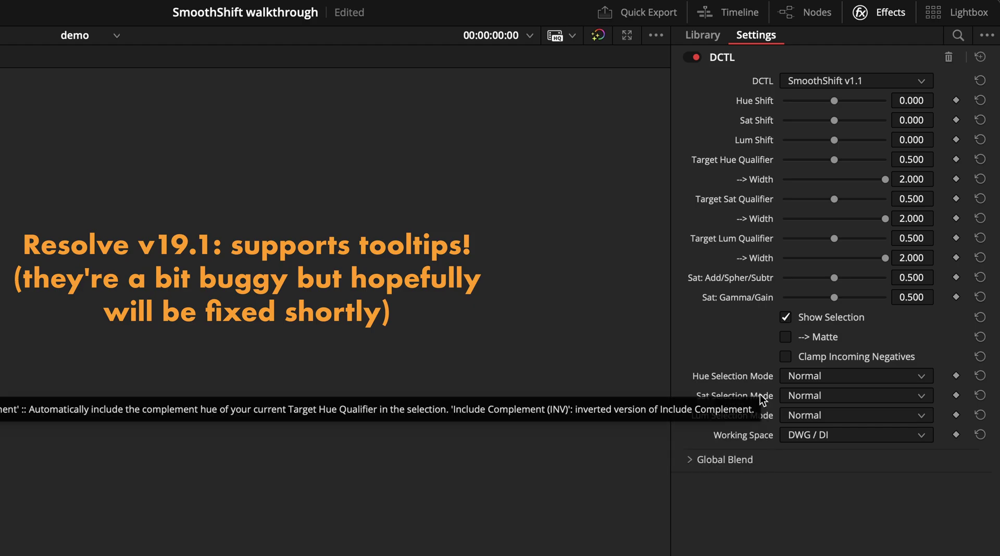
pyautogui.moveTo(763, 383)
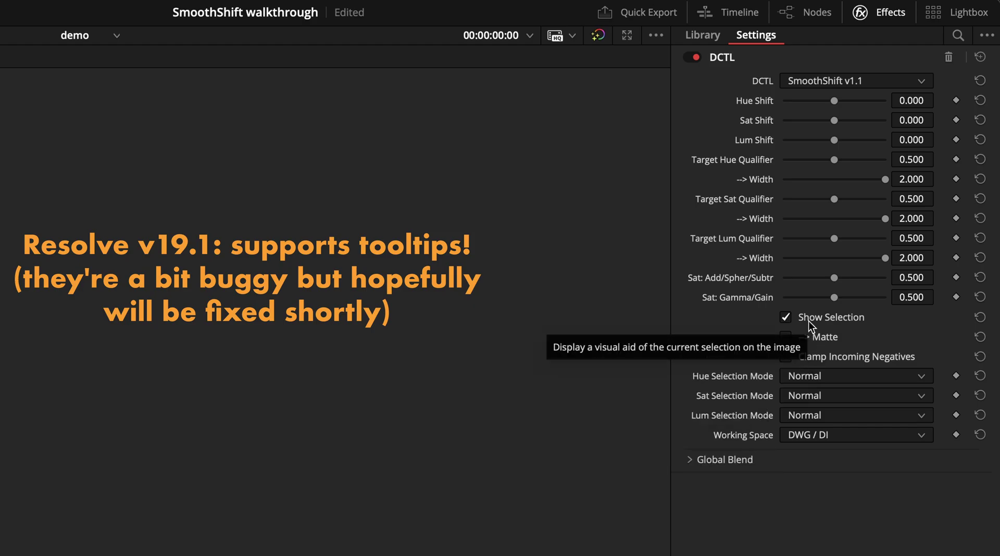
pyautogui.moveTo(806, 319)
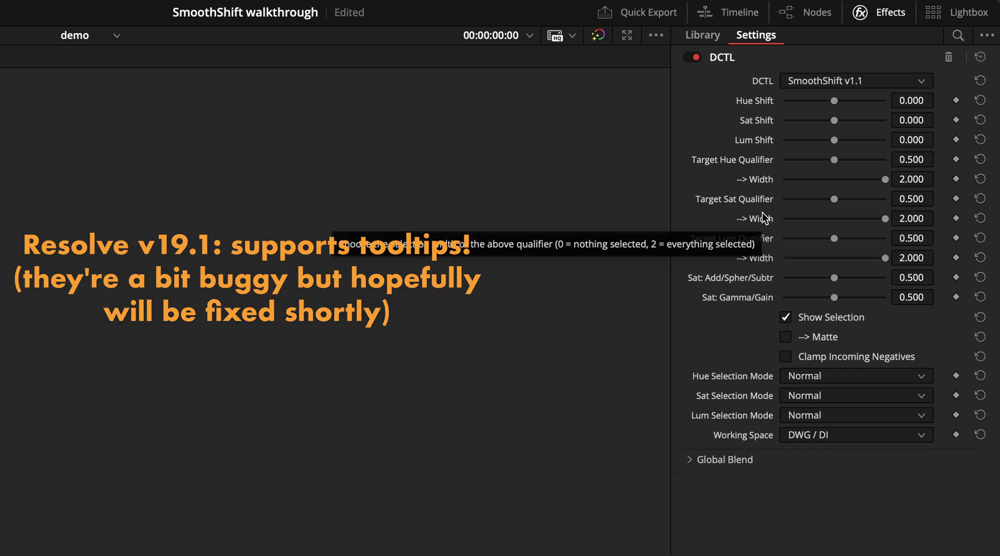
pyautogui.moveTo(759, 200)
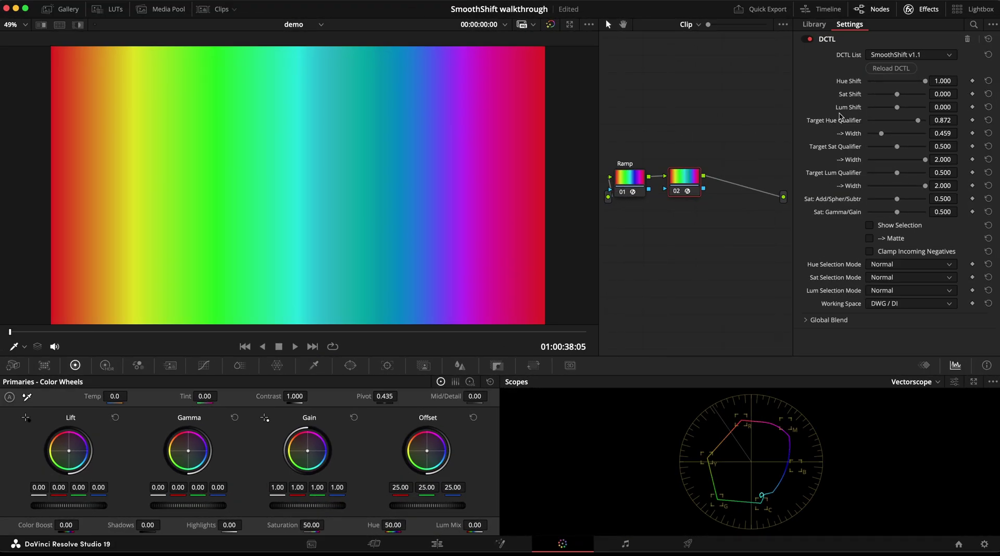
# Reload the DCTL to restore Hue Shift 0.000, Target Hue 0.500, Width 2.000 and Show Selection on
pyautogui.click(891, 68)
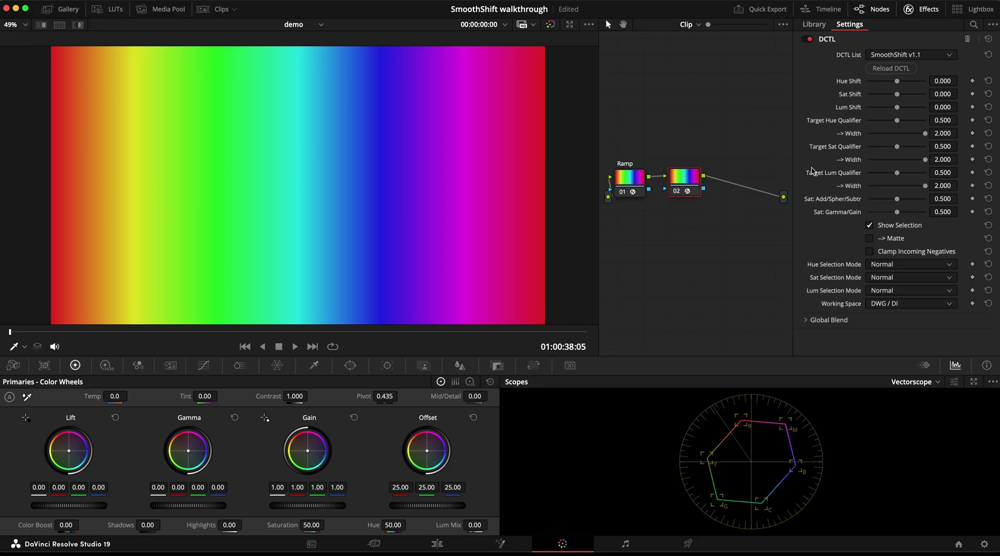